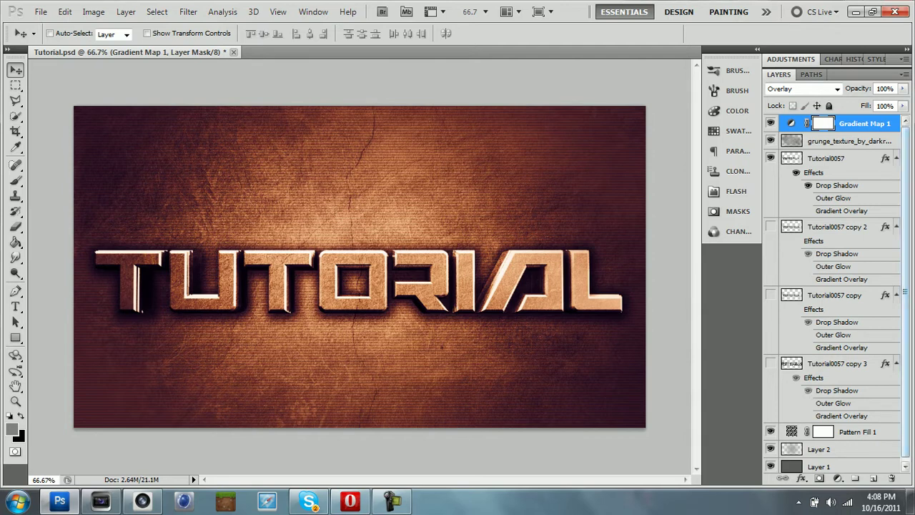
- Hide the Gradient Map 1 layer and dismiss the Windows colour scheme warning
left_click(791, 58)
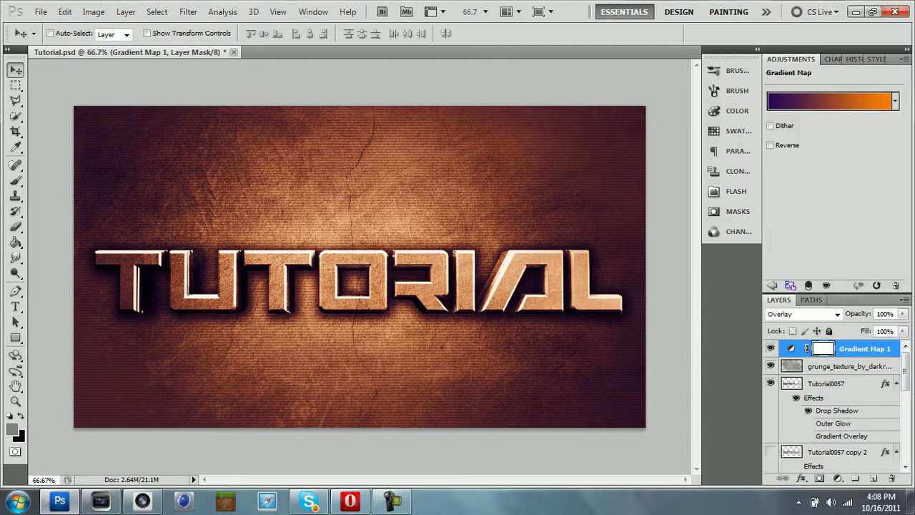
left_click(772, 285)
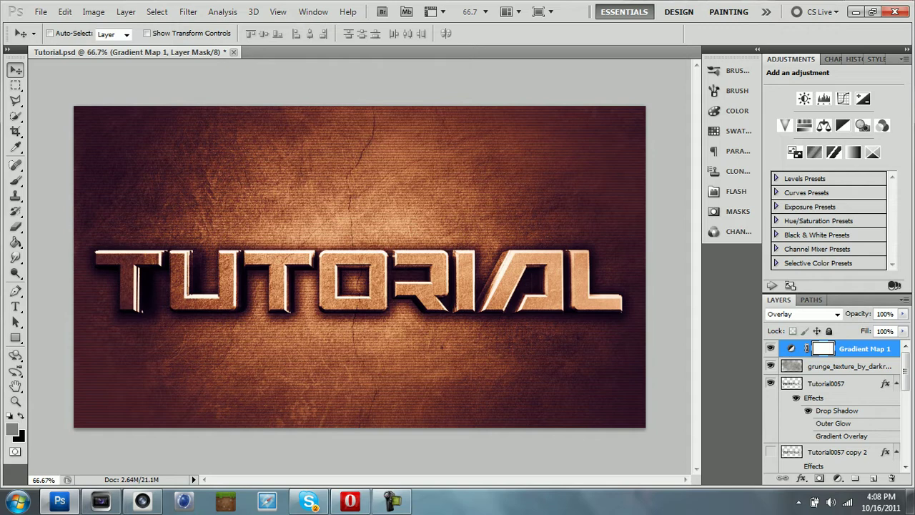
left_click(771, 285)
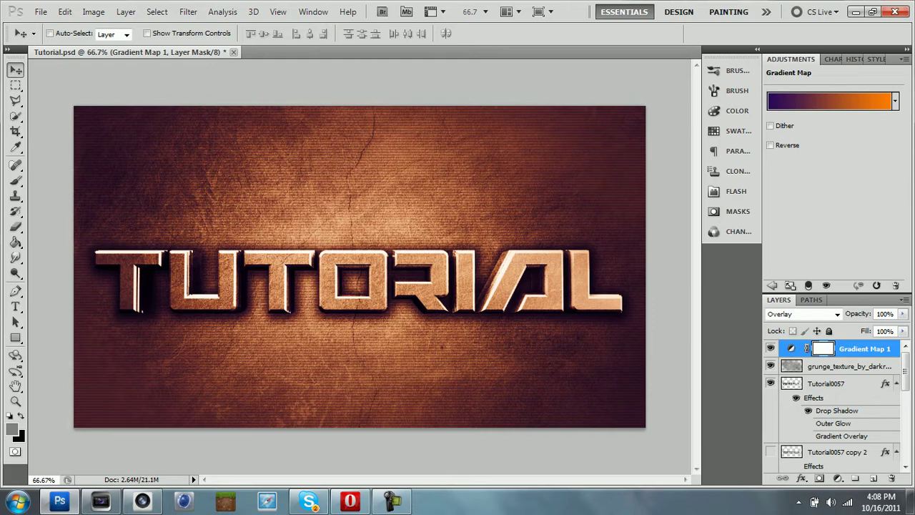
left_click(825, 285)
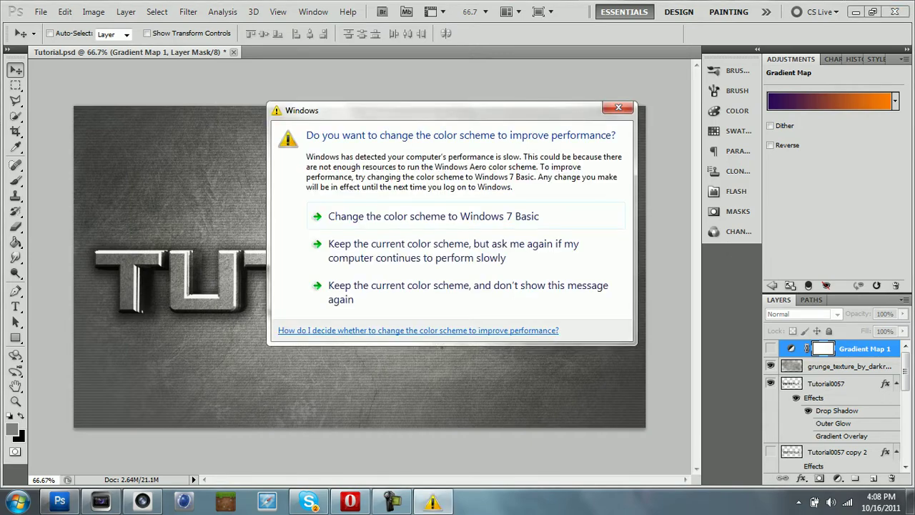
key("Escape")
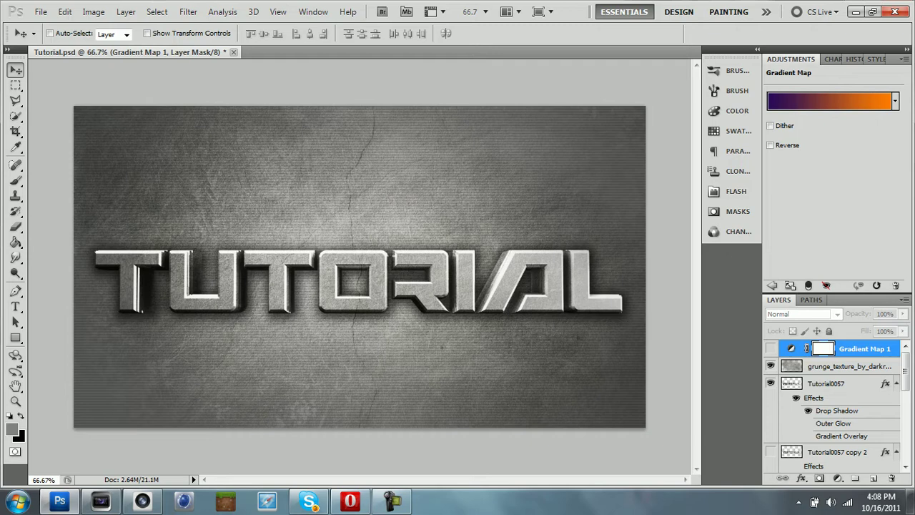
- Delete the old Gradient Map 1 layer and add a fresh default Gradient Map adjustment
right_click(865, 348)
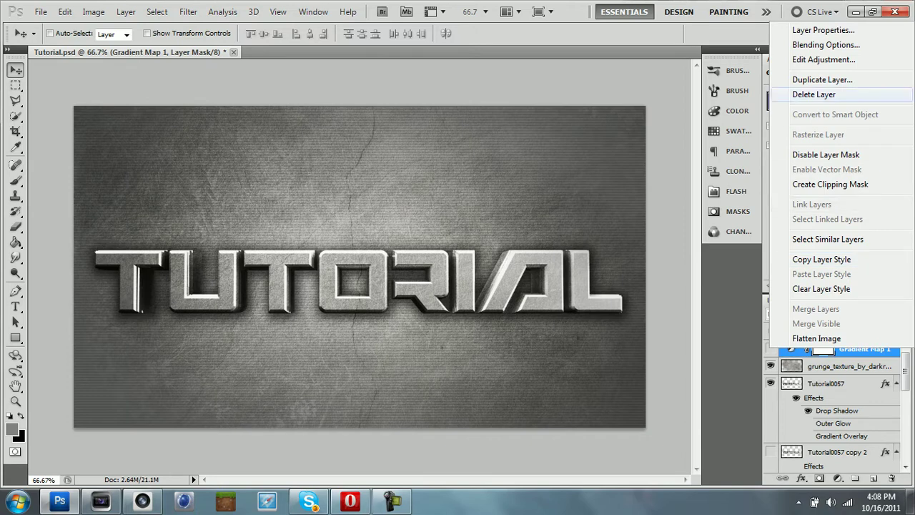
left_click(793, 92)
key("Return")
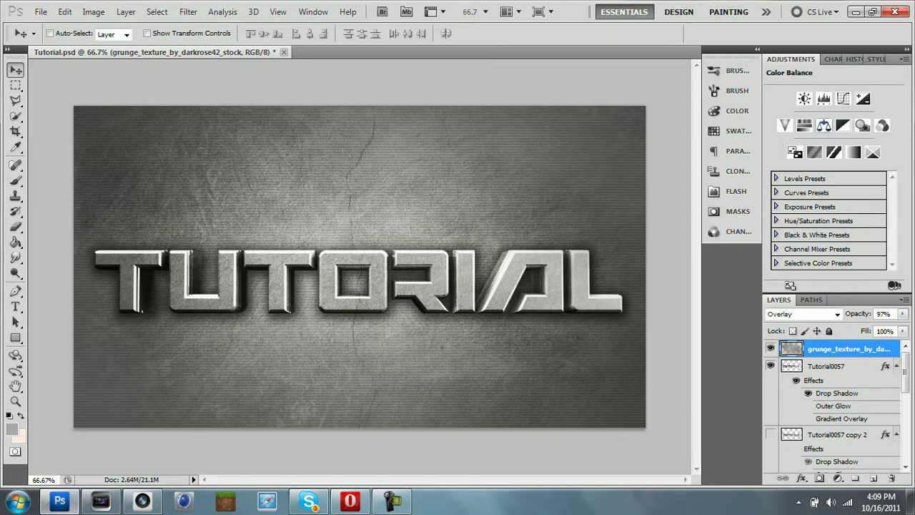
left_click(853, 152)
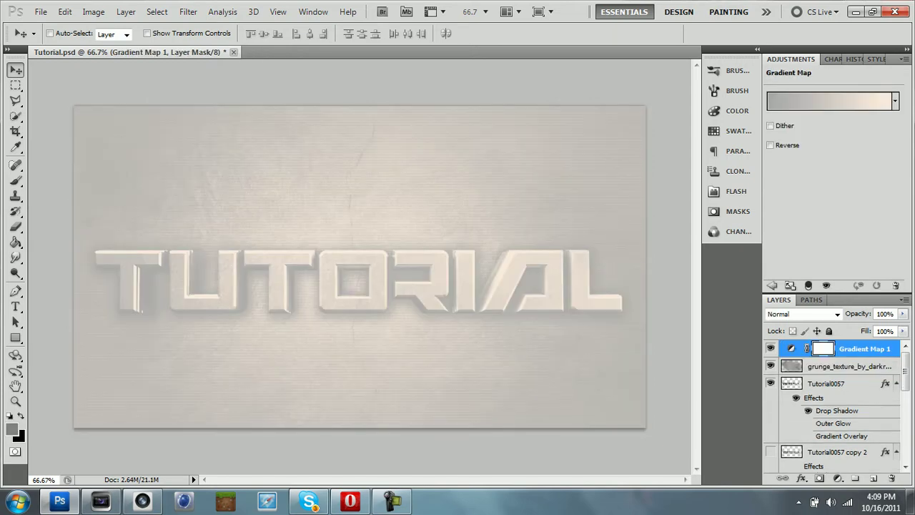
- Preview Sun, Copper, Chrome, Spectrum and other presets, then apply the Violet, Orange gradient
left_click(829, 101)
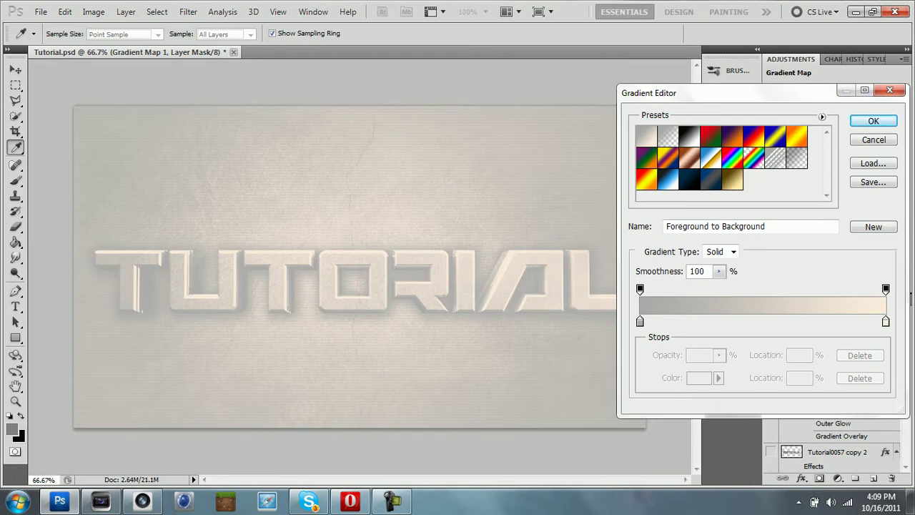
left_click(732, 136)
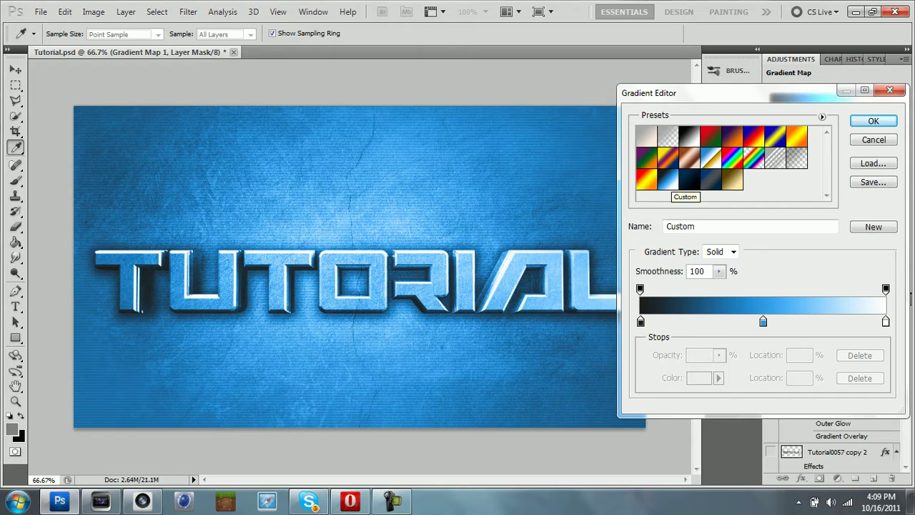
left_click(646, 178)
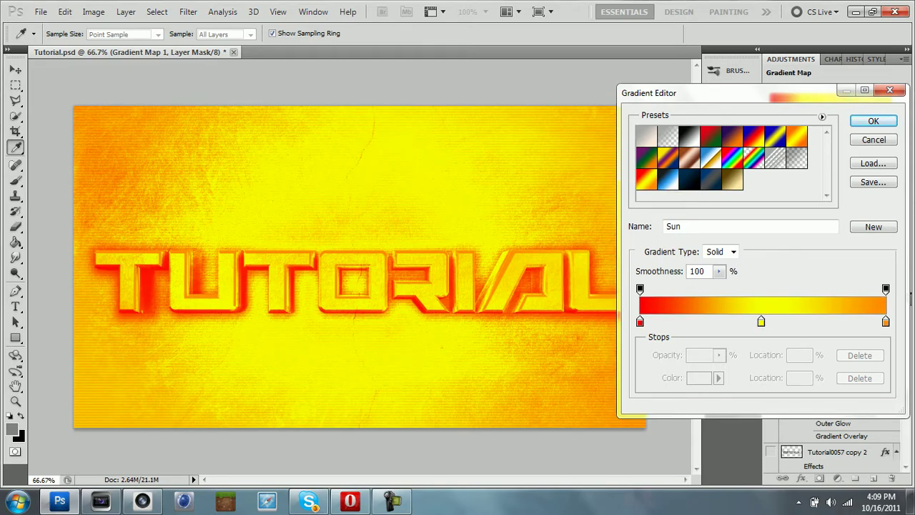
left_click(646, 157)
left_click(667, 157)
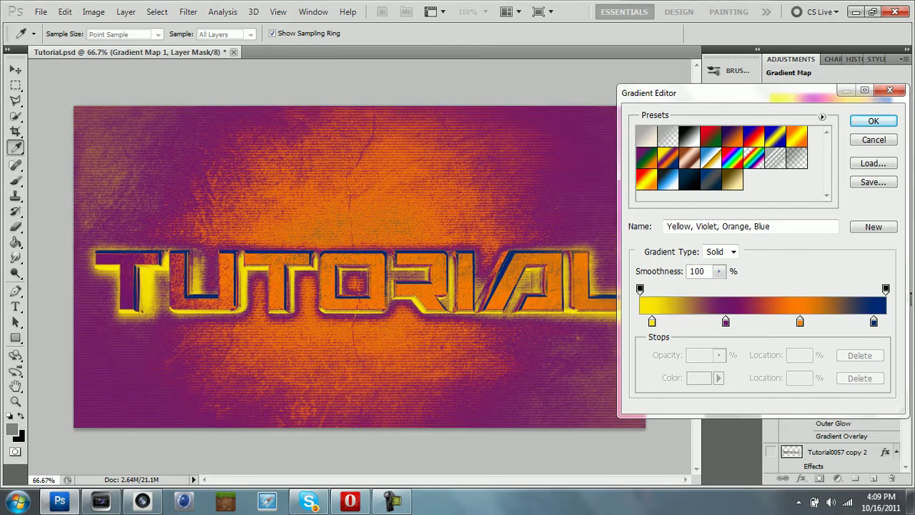
left_click(688, 158)
left_click(709, 157)
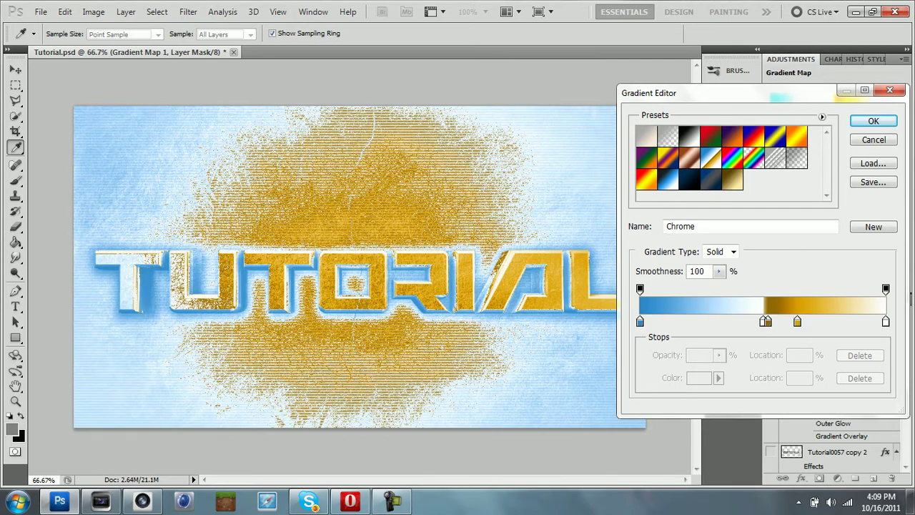
left_click(731, 158)
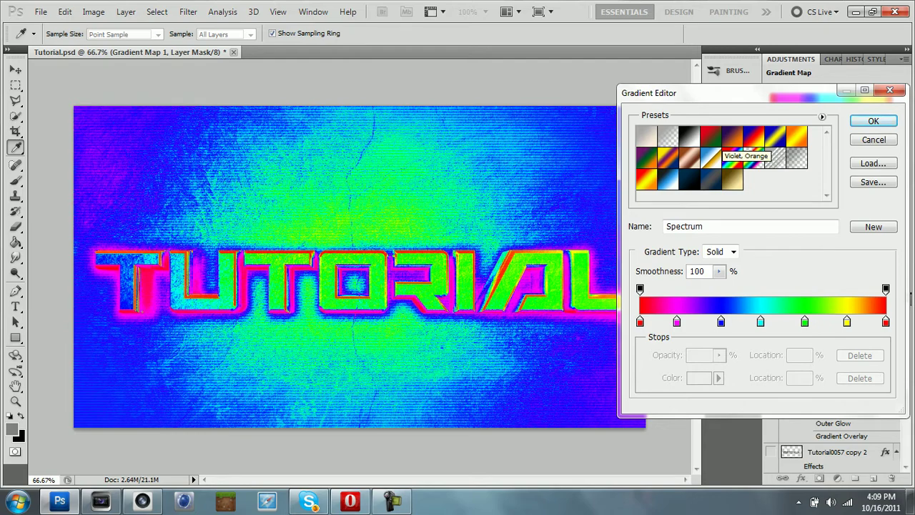
left_click(730, 141)
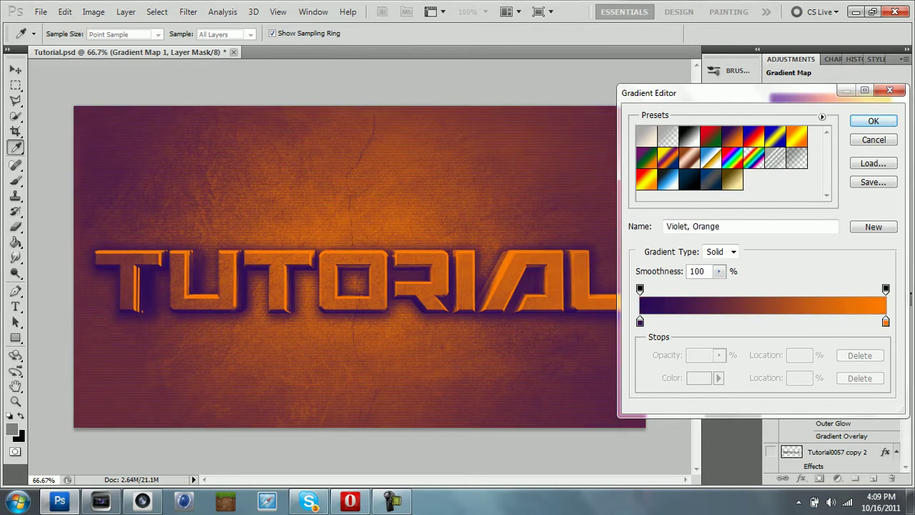
key("Return")
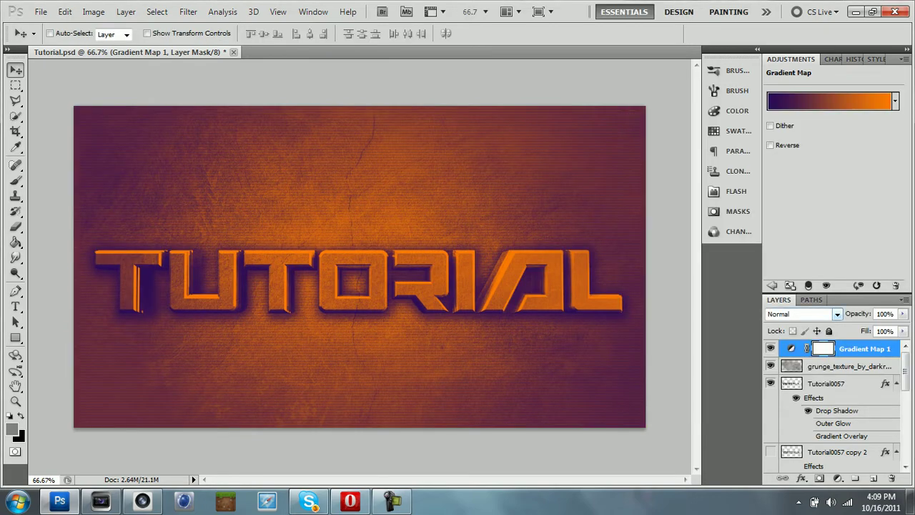
- Blend Gradient Map 1 in Overlay, test lower opacities such as 68%, and finish at 100%
left_click(836, 314)
key("Return")
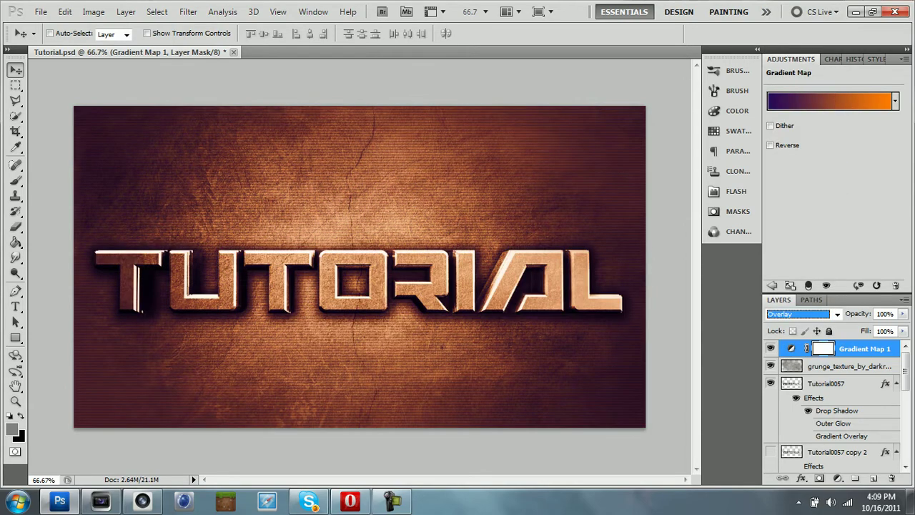
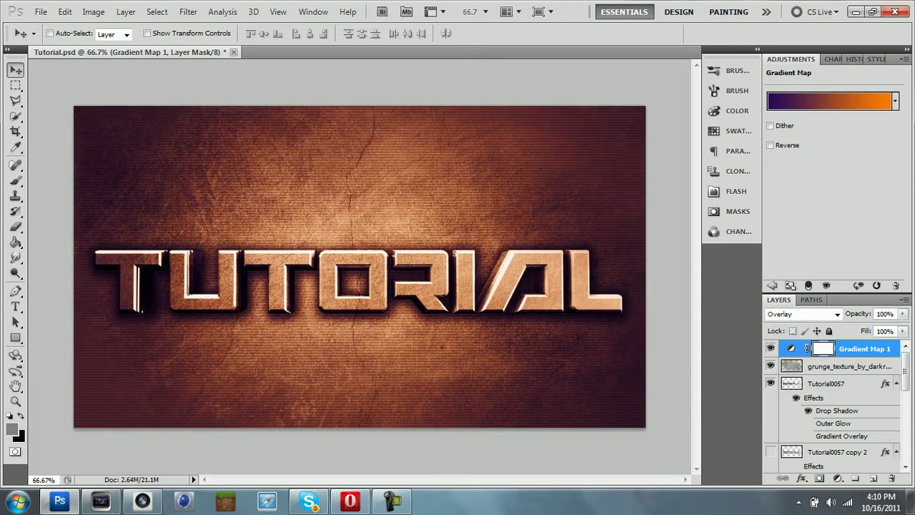
- Reopen the gradient editor, undo the preset change, and cancel to keep the copper Overlay tint
left_click(829, 100)
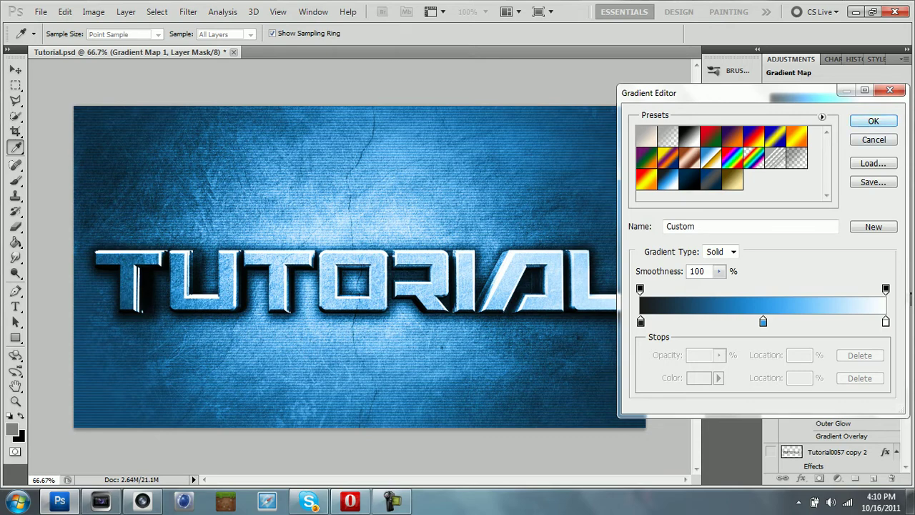
left_click(731, 135)
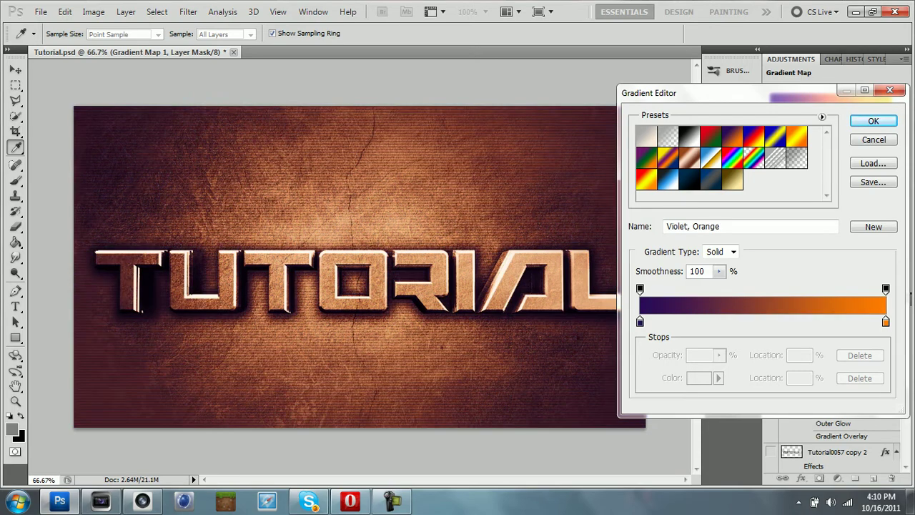
key("ctrl+z")
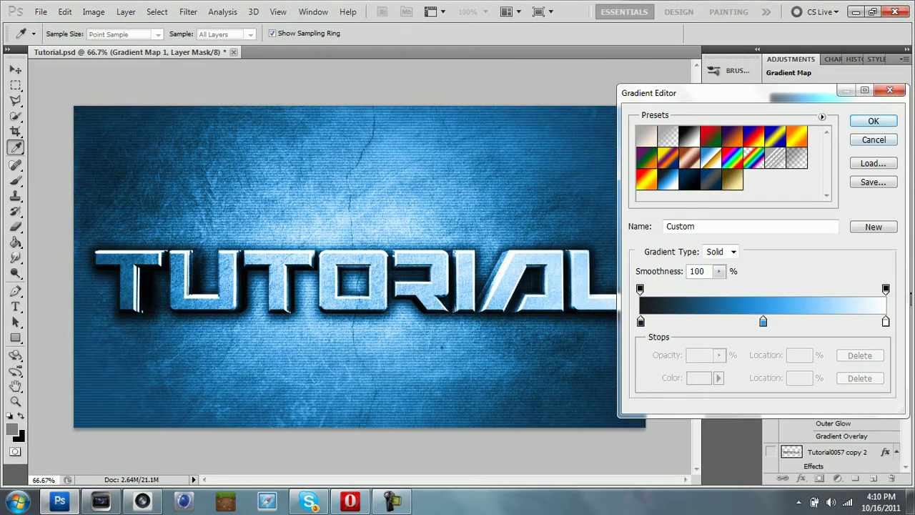
left_click(873, 139)
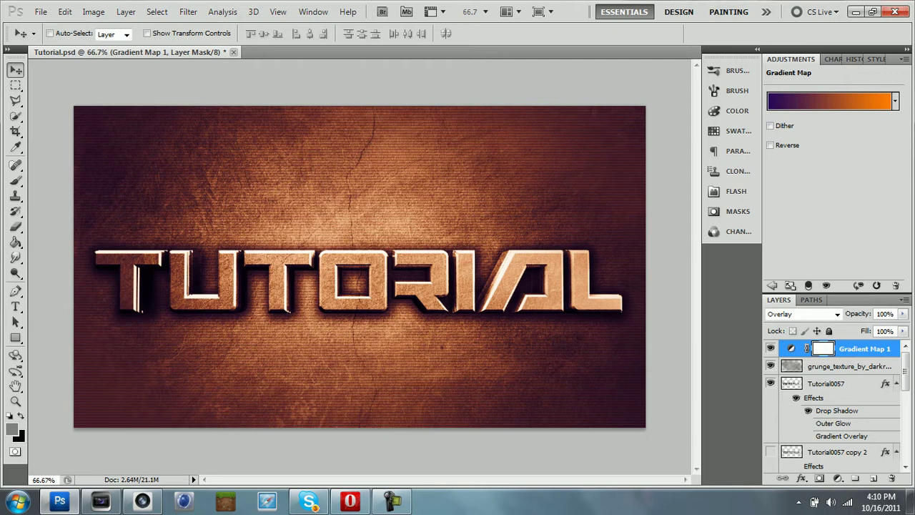
- Preview the gradient map in Vivid Light and Soft Light blend modes
left_click(803, 314)
key("Up")
key("Up")
key("Up")
key("Up")
key("Up")
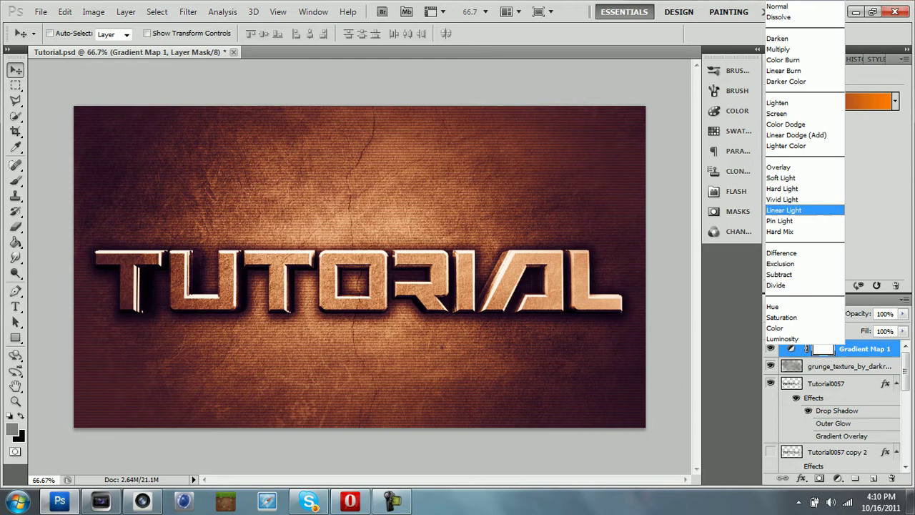
key("Return")
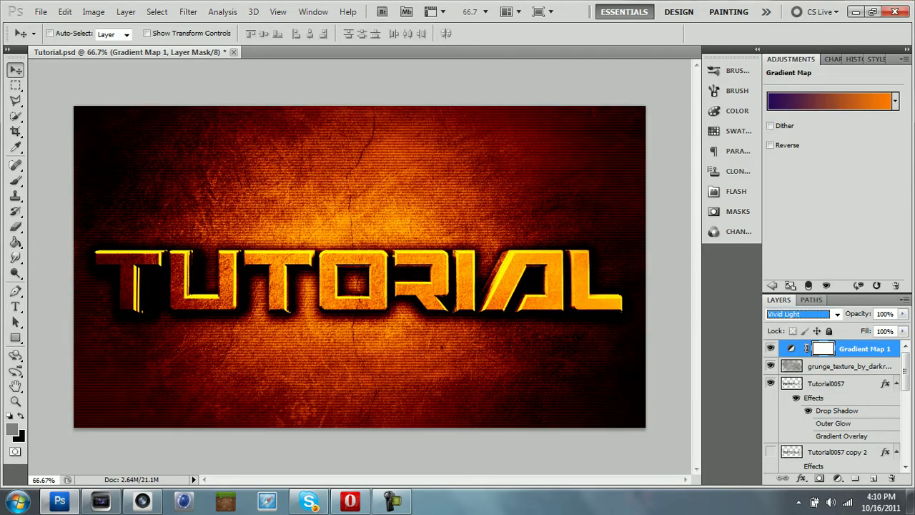
key("alt+Down")
key("Down")
key("Down")
key("Up")
key("Up")
key("Up")
key("Up")
key("Return")
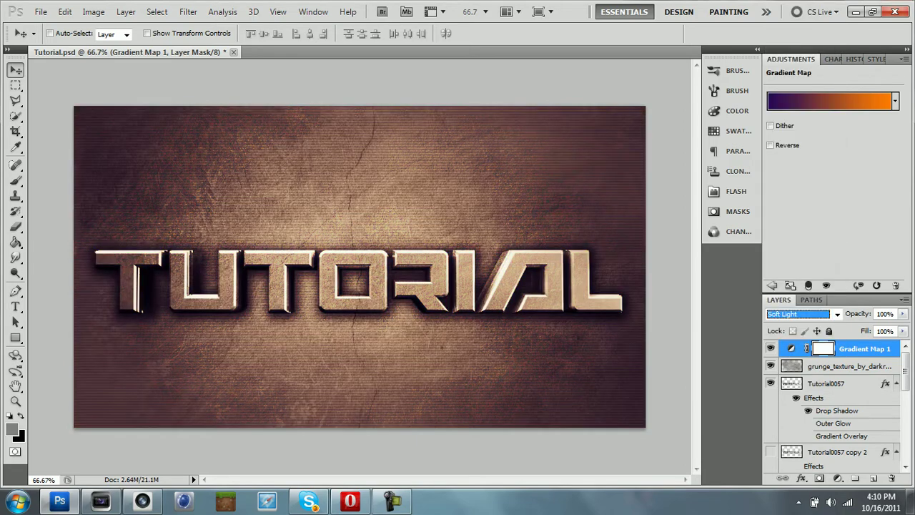
- Try Linear Light on the gradient map, then switch back to Soft Light
key("alt+Down")
key("Down")
key("Down")
key("Down")
key("Down")
key("Down")
key("Up")
key("Up")
key("Up")
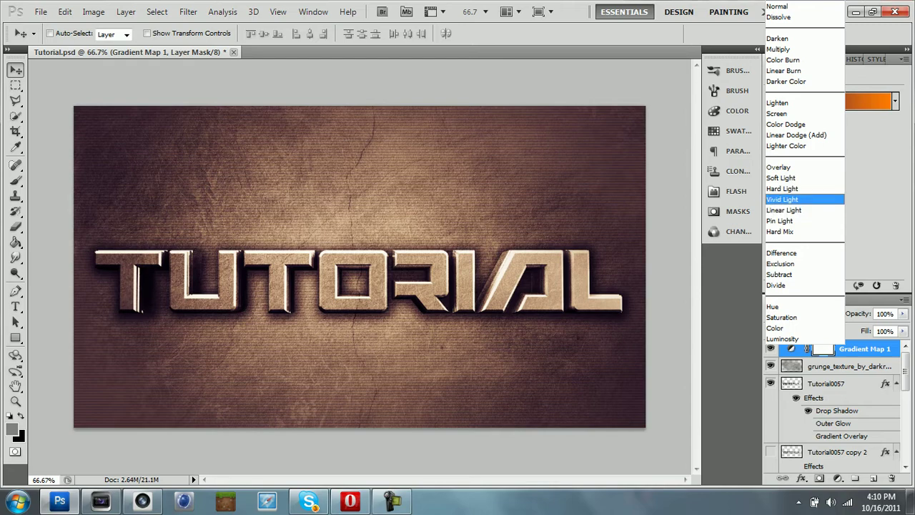
key("Down")
key("Return")
key("alt+Down")
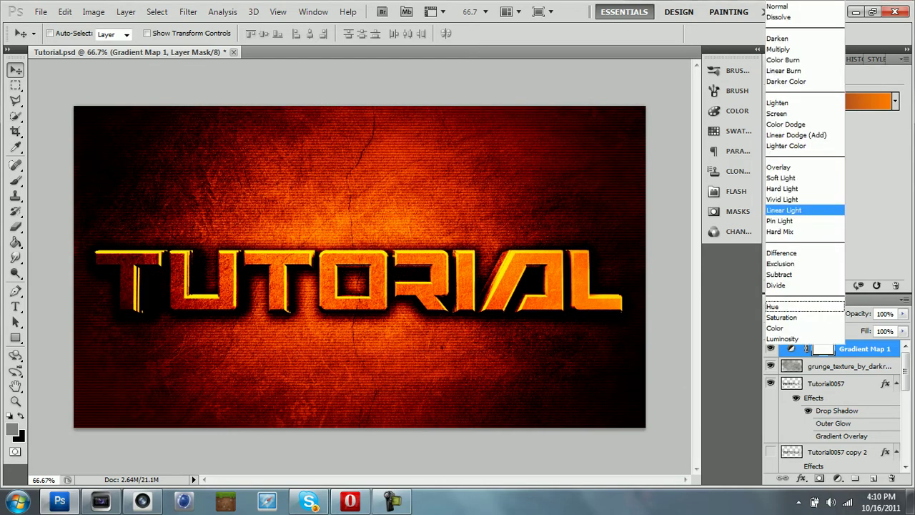
key("Up")
key("Up")
key("Up")
key("Up")
key("Up")
key("Up")
key("Up")
key("Up")
key("Down")
key("Down")
key("Down")
key("Down")
key("Down")
key("Return")
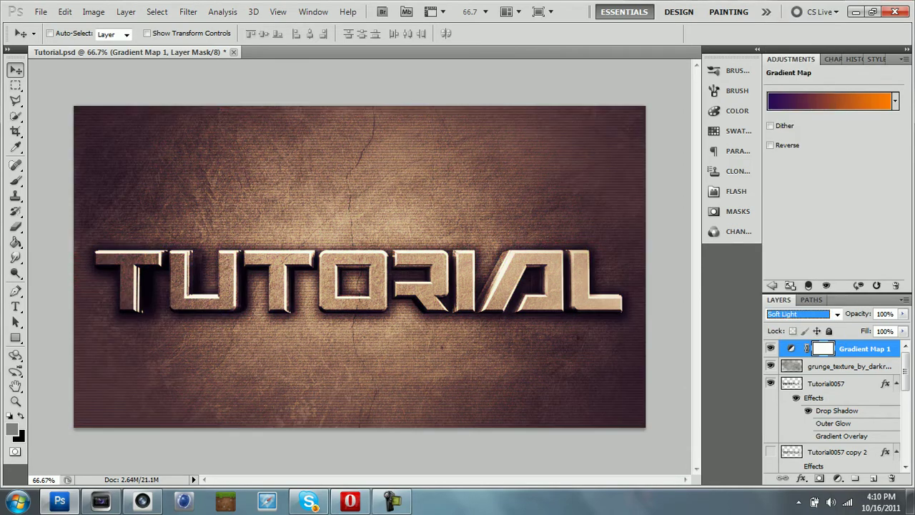
- Set the gradient map's blend mode back to Overlay
key("alt+Down")
key("Down")
key("Down")
key("Up")
key("Up")
key("Up")
key("Return")
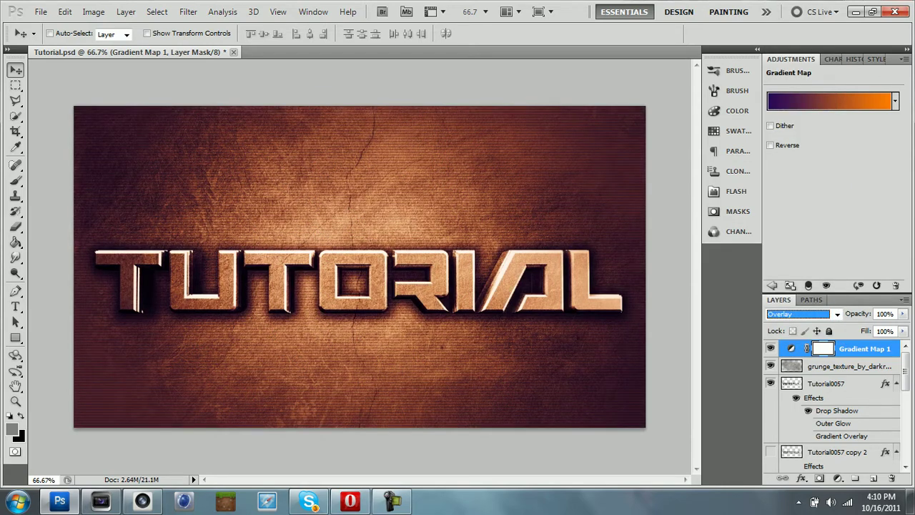
- Select the Tutorial0057 text layer and open its Blending Options in Layer Style
left_click(829, 383)
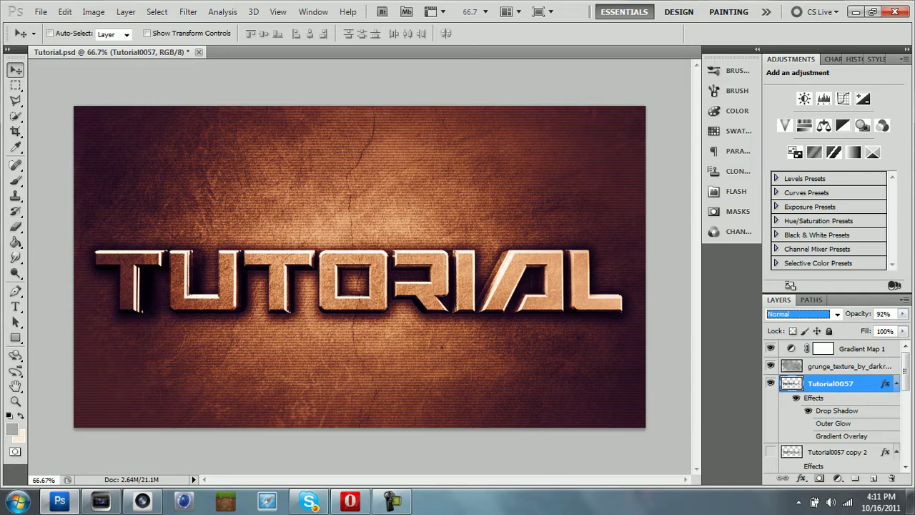
right_click(829, 383)
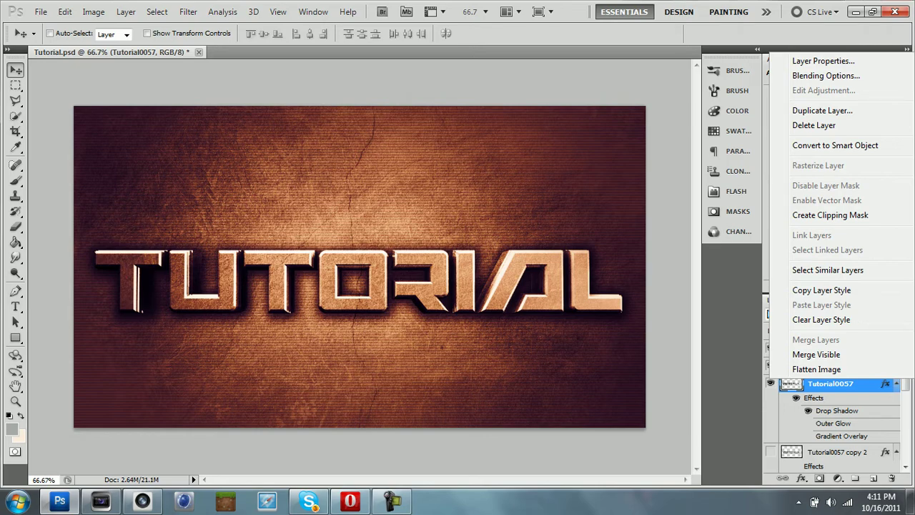
left_click(825, 75)
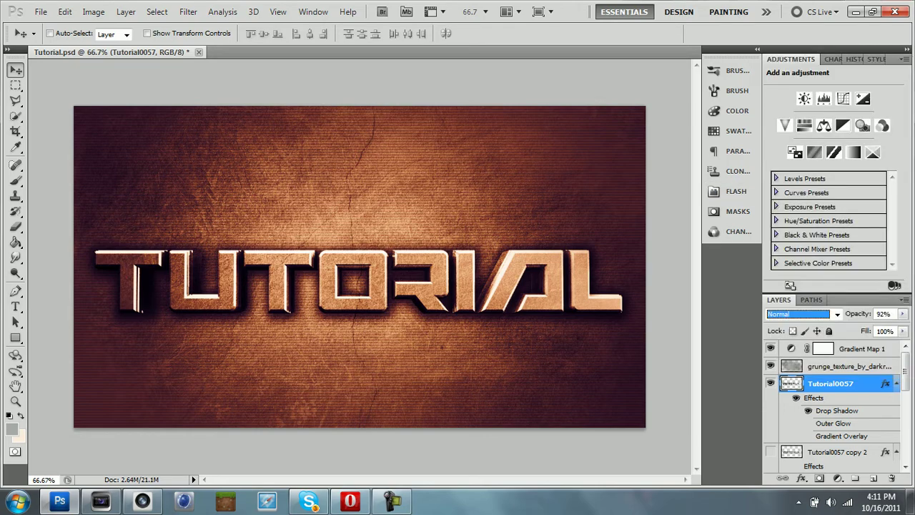
left_click_drag(486, 53, 590, 49)
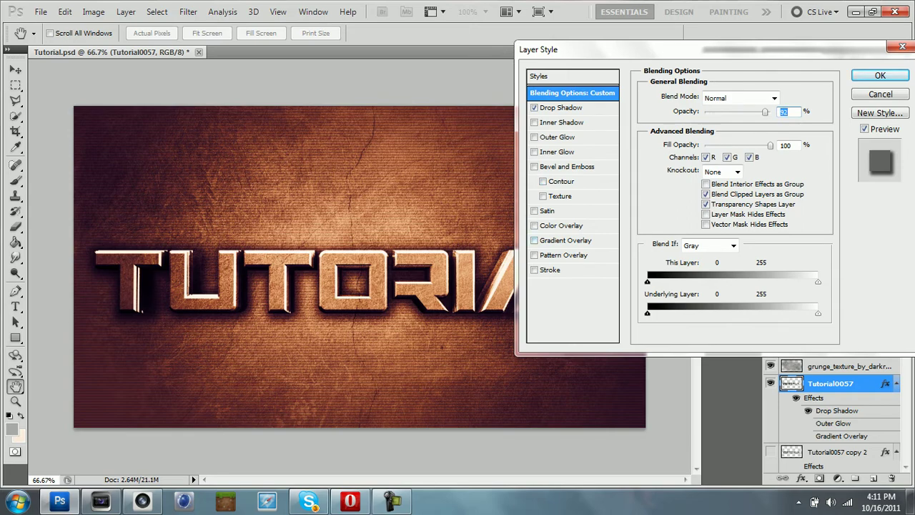
- Enable Gradient Overlay and preview the Violet, Green, Orange, Sun and Copper gradients on the text
left_click(568, 240)
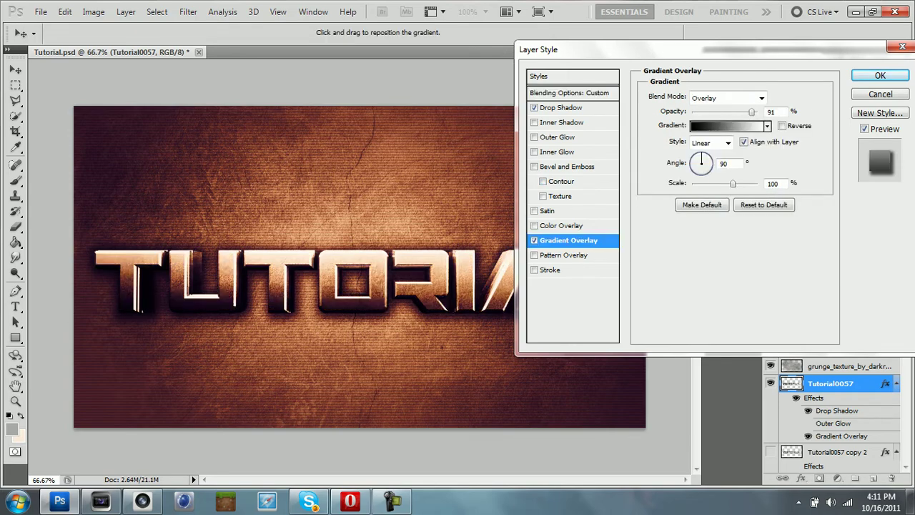
left_click_drag(593, 50, 552, 43)
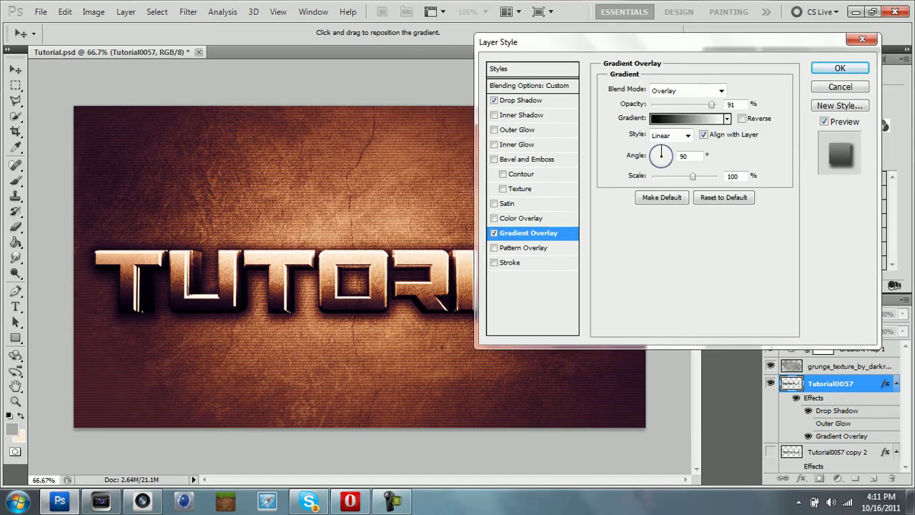
left_click(690, 118)
left_click(645, 156)
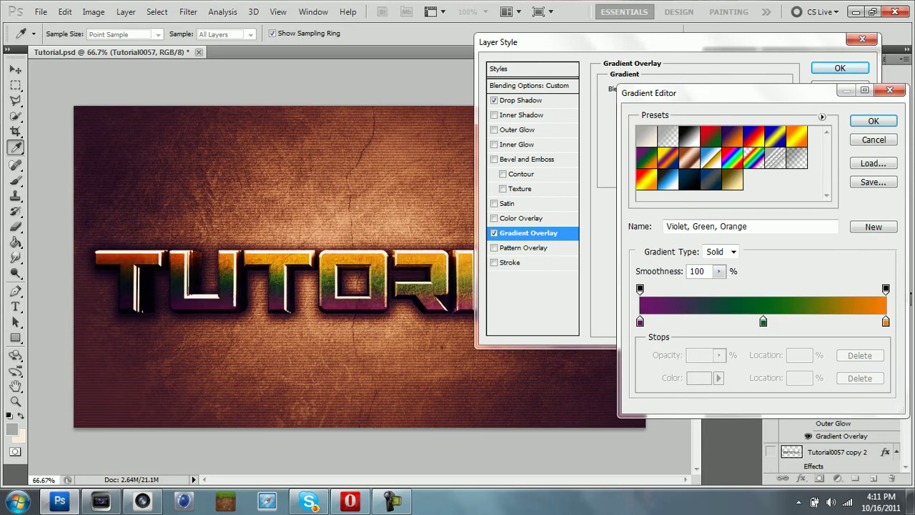
left_click(645, 178)
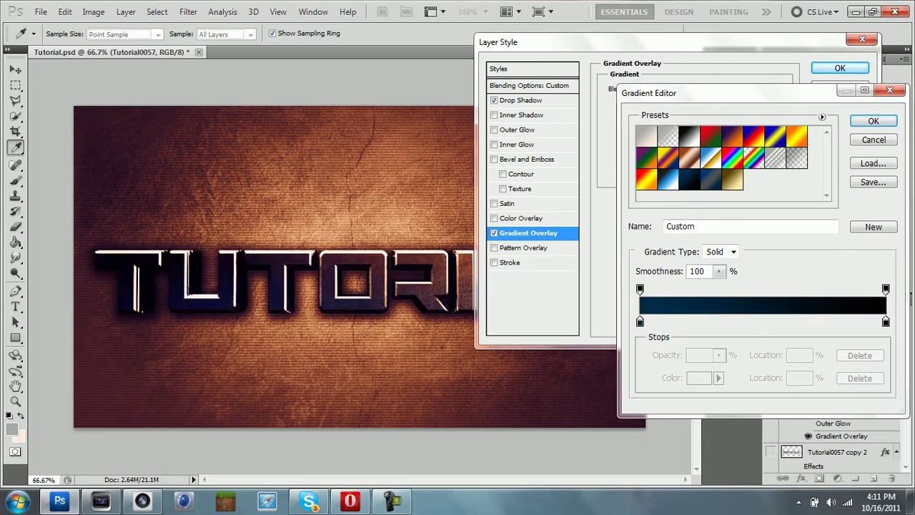
left_click(689, 156)
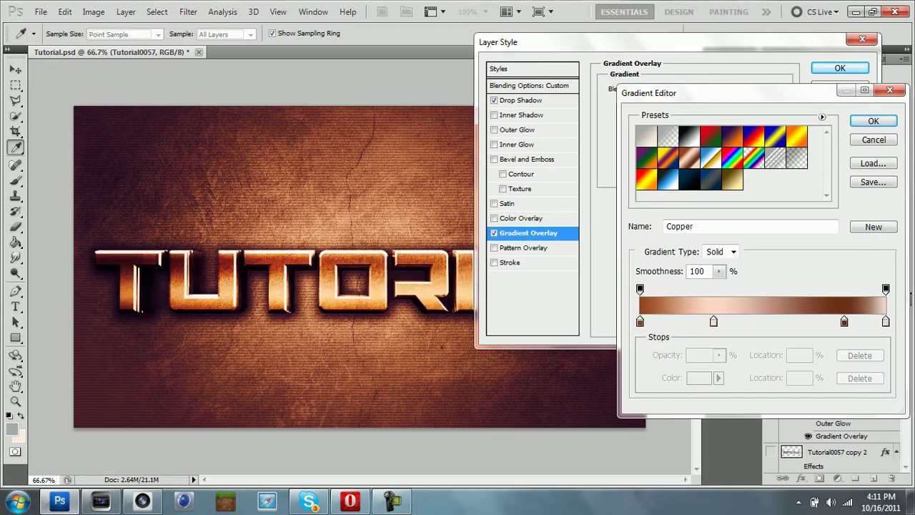
- Settle on the Black, White gradient and apply the overlay to the text
left_click(688, 134)
left_click(645, 134)
left_click(667, 134)
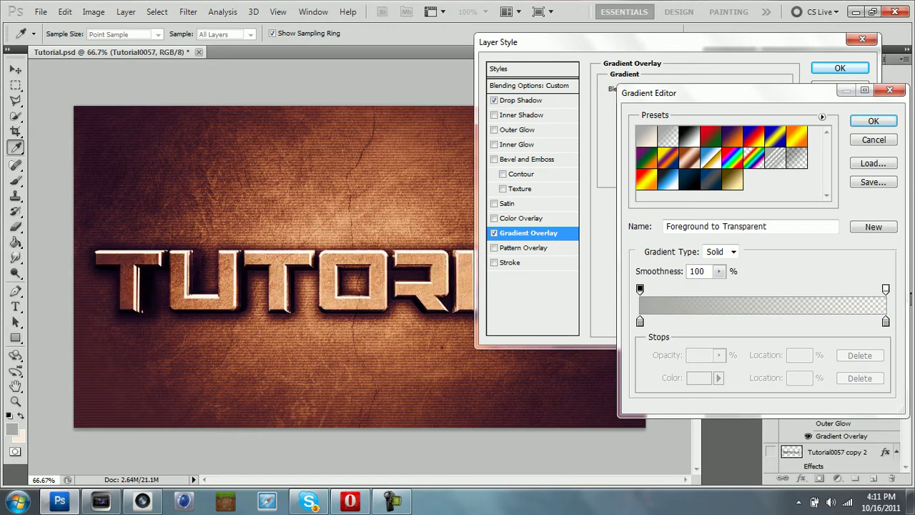
left_click(688, 134)
left_click(873, 121)
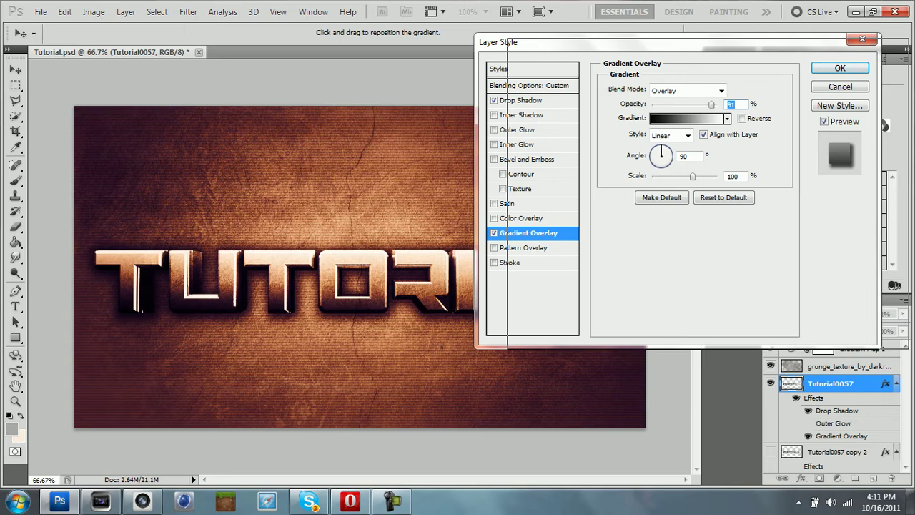
left_click_drag(543, 42, 461, 50)
left_click(756, 78)
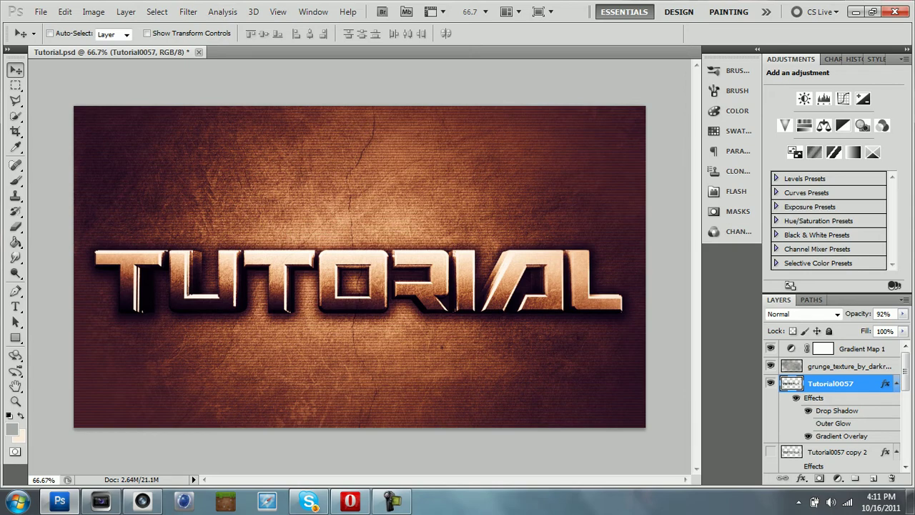
- Add a Brightness/Contrast layer above Tutorial0057, testing brightness 7, then select Gradient Map 1
left_click(804, 99)
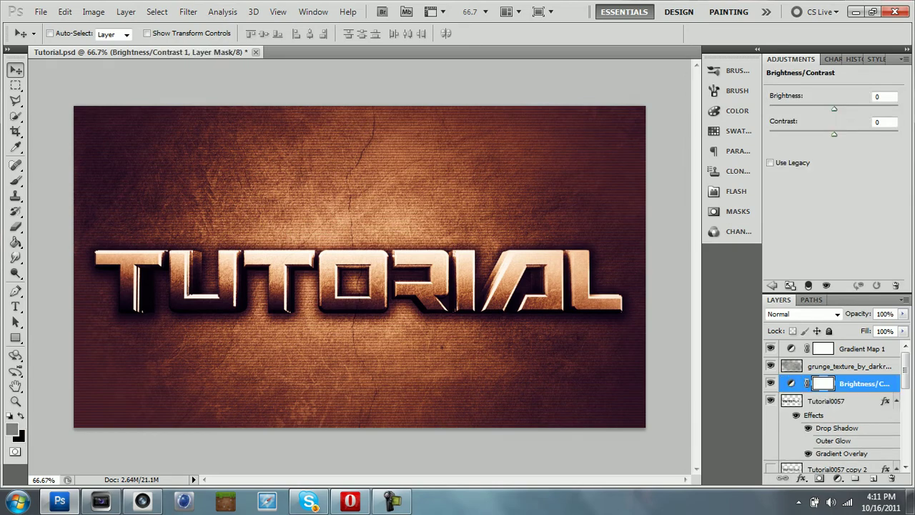
mouse_move(834, 108)
left_mouse_down()
mouse_move(849, 108)
mouse_move(836, 107)
left_mouse_up()
left_click(771, 285)
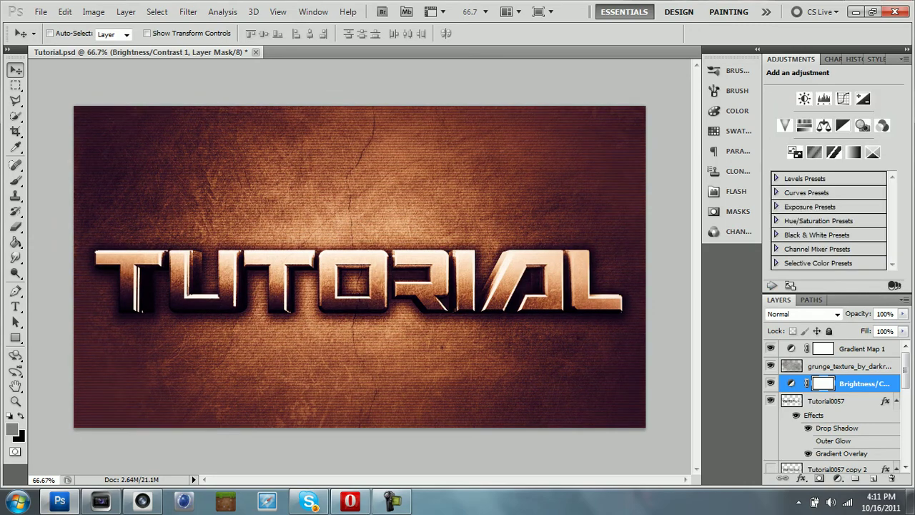
left_click(858, 348)
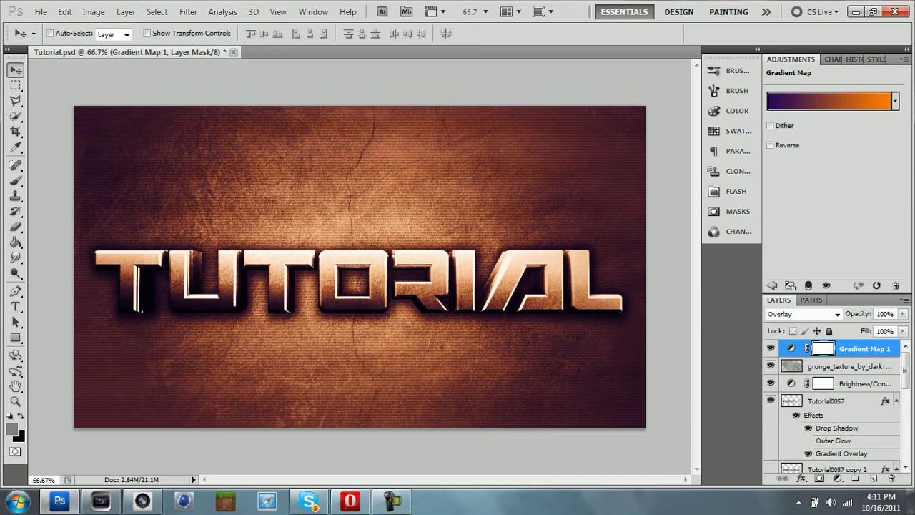